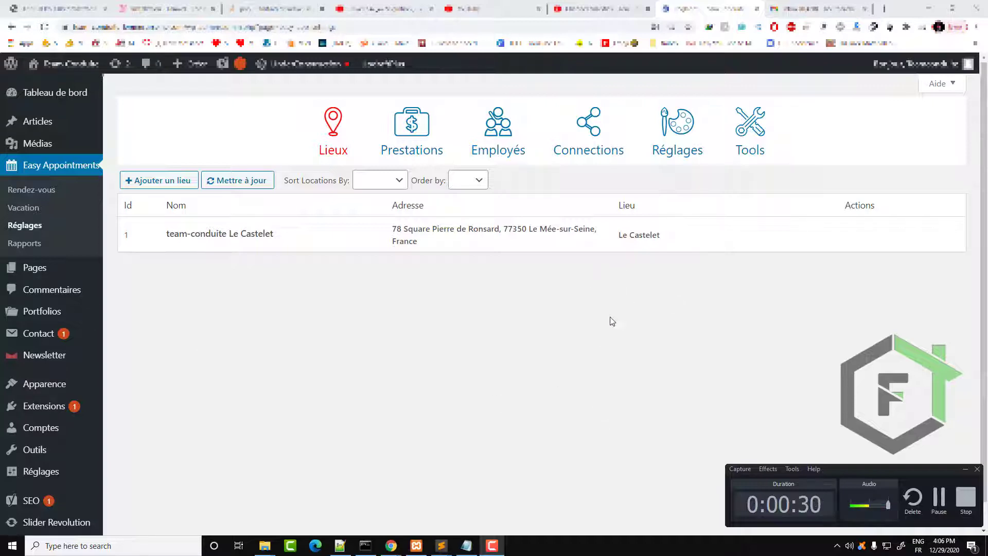
Review the RENDEZ-VOUS appointment emails in Gmail and return to the WordPress Easy Appointments page.
click(831, 9)
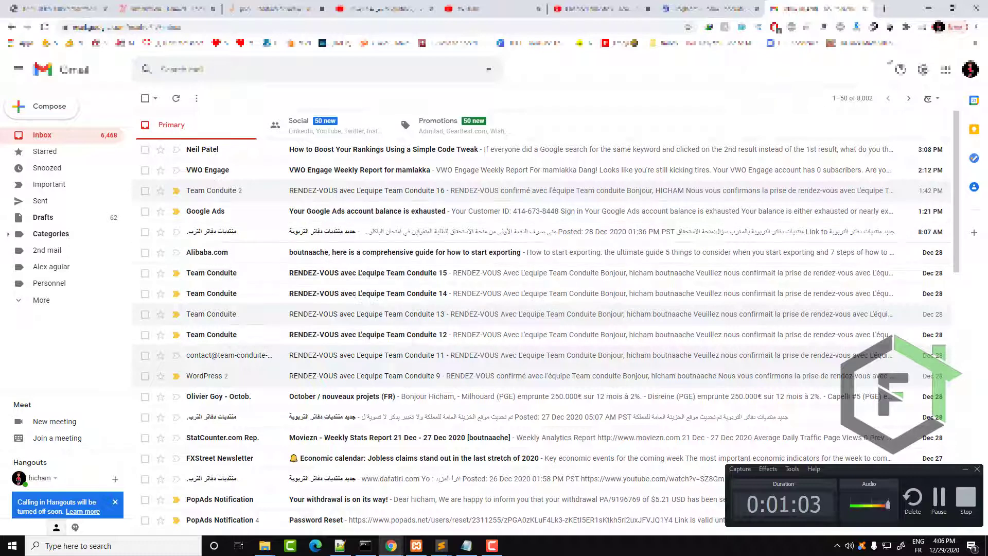
click(742, 9)
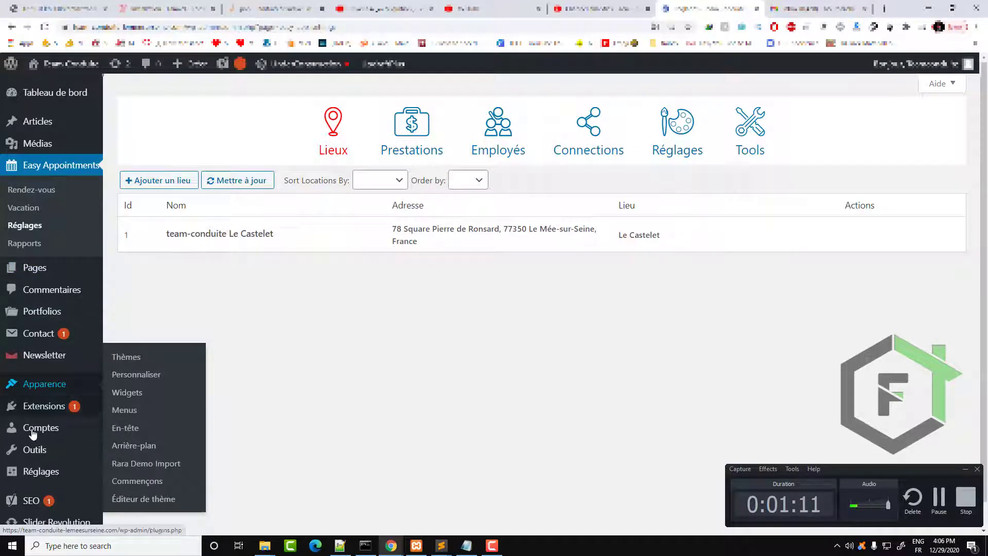
mouse_move(43, 406)
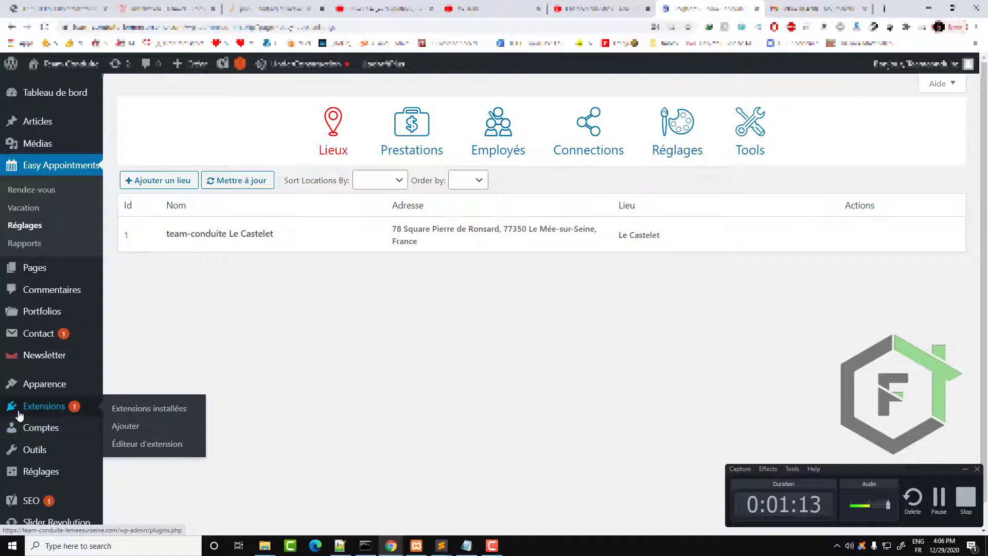
Search installed plugins for 'WP Change Default From Email', confirm it is active, and go to Ajouter des extensions.
right_click(51, 410)
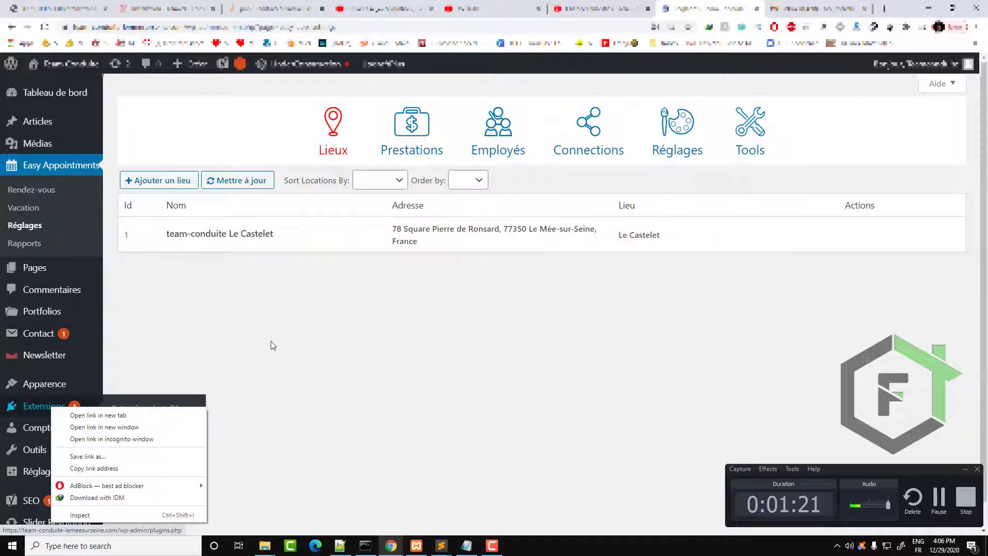
key(Escape)
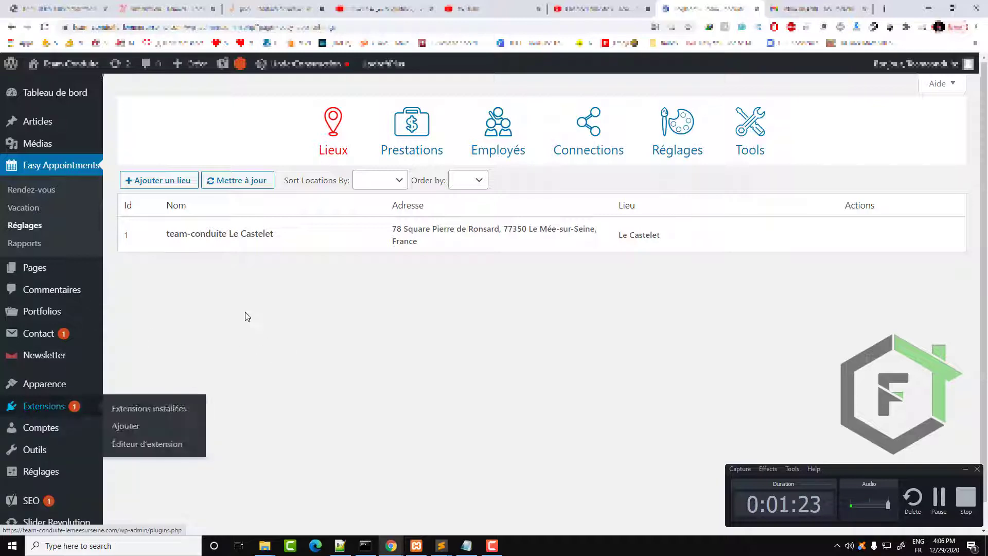
right_click(40, 410)
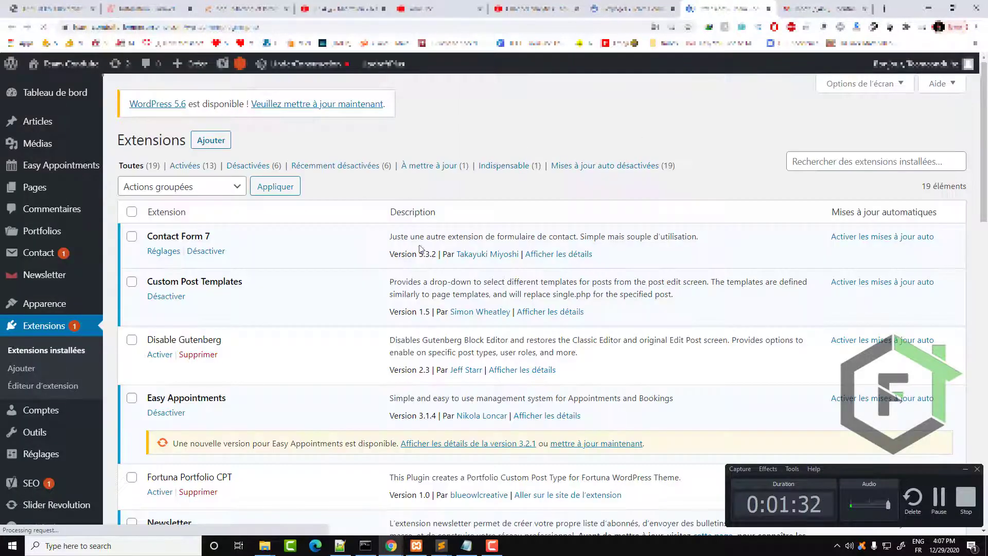
click(837, 164)
text(WP Change Default From Email)
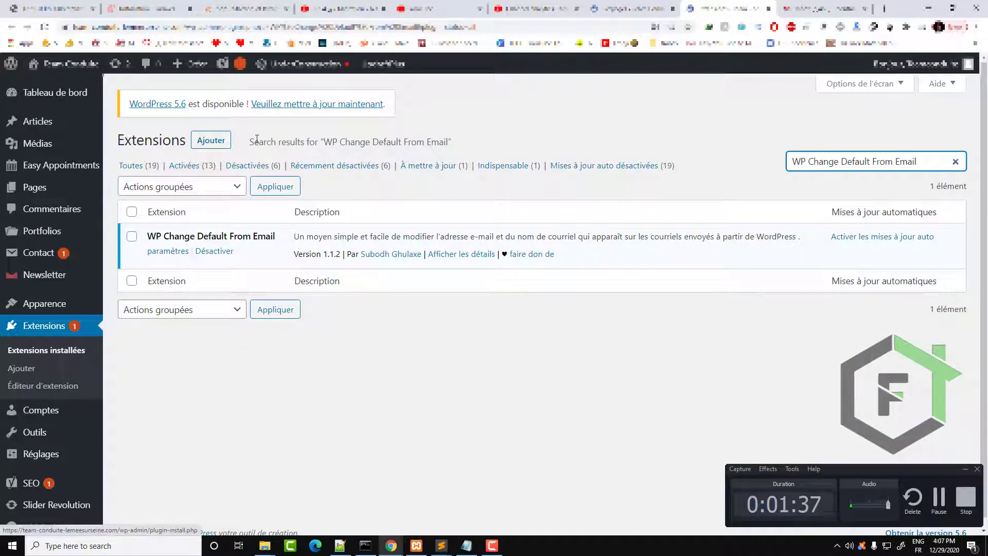
click(212, 145)
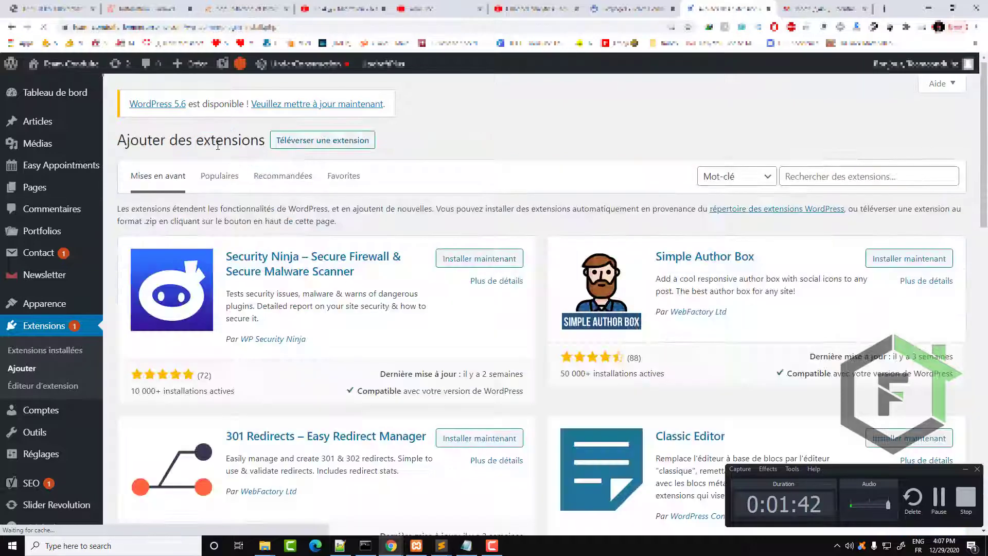
Search the plugin directory for 'WP Change Default From Email' and check its Actif result.
click(866, 178)
text(WP Change Default From Email)
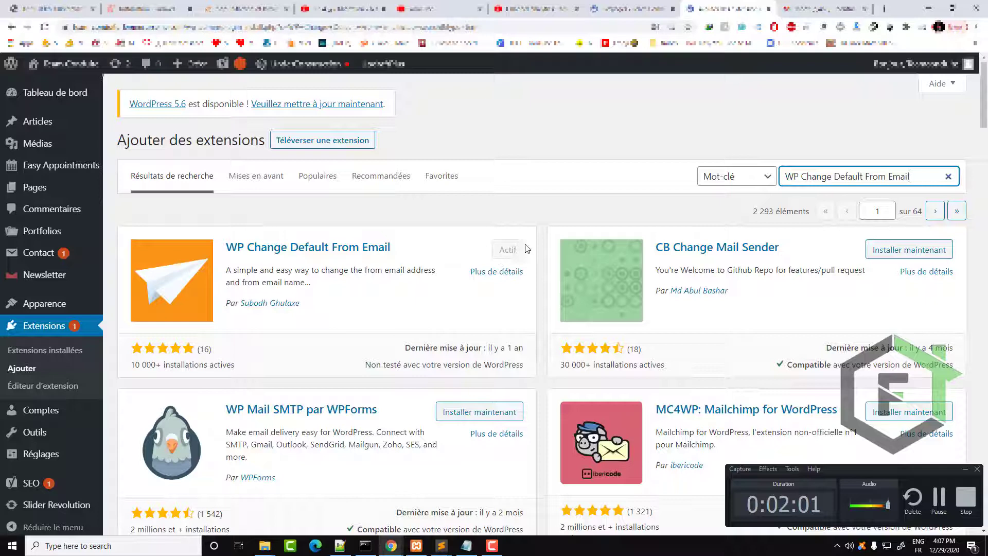
mouse_move(40, 454)
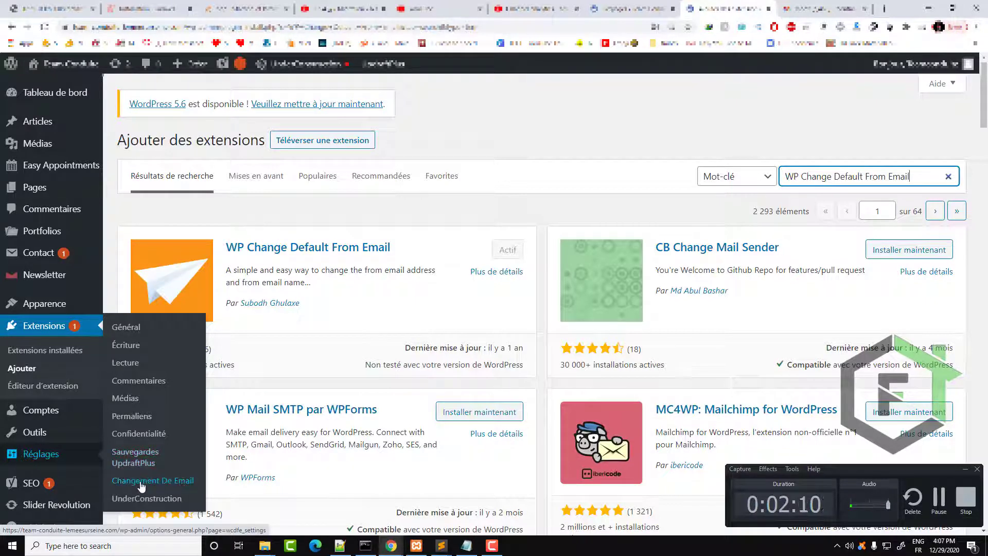
click(175, 488)
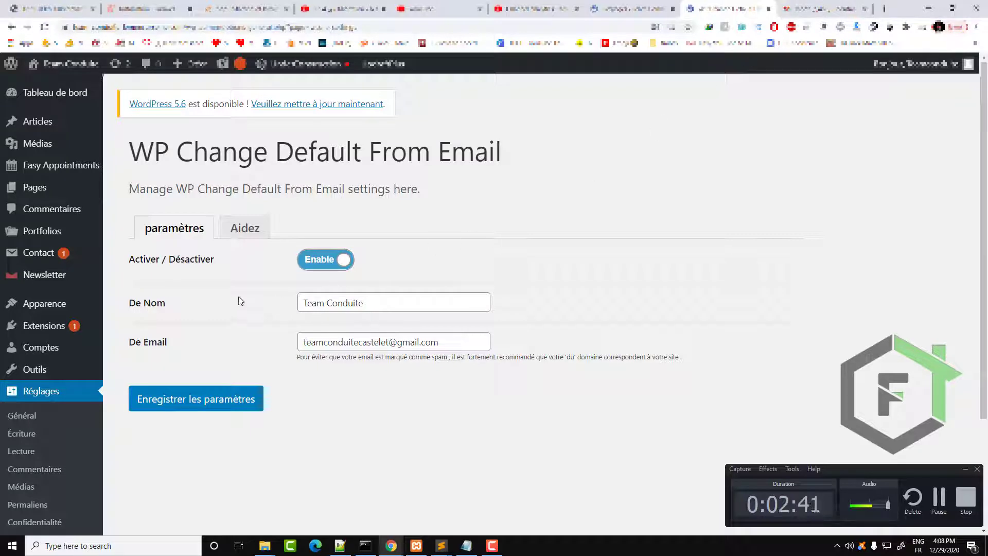
mouse_move(61, 166)
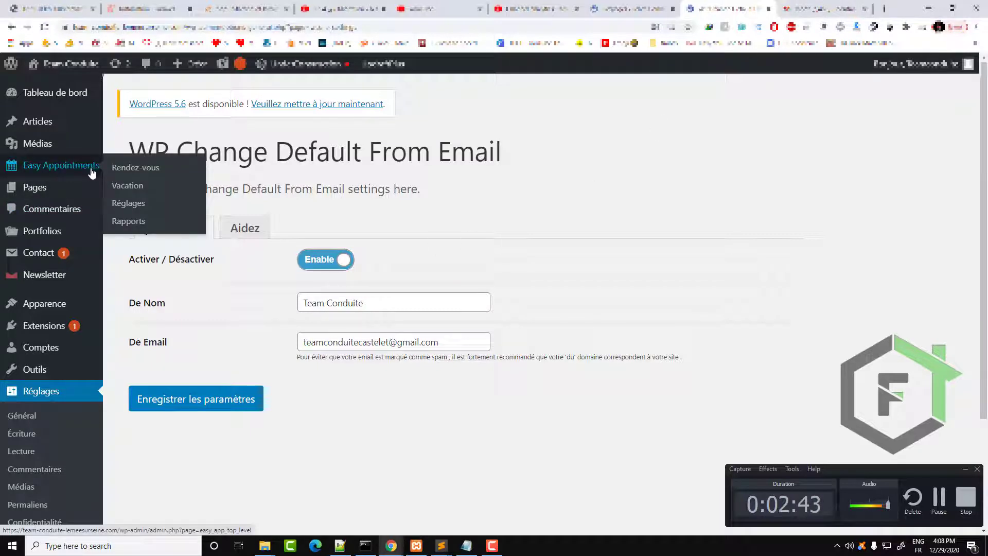
Go from the Easy Appointments Rendez-vous list to its general Réglages settings.
click(91, 169)
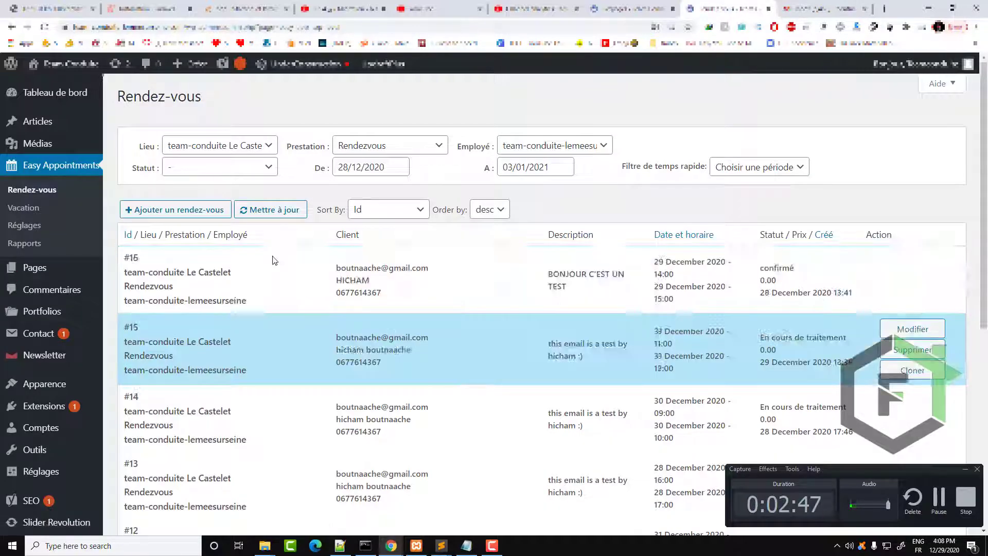
click(32, 226)
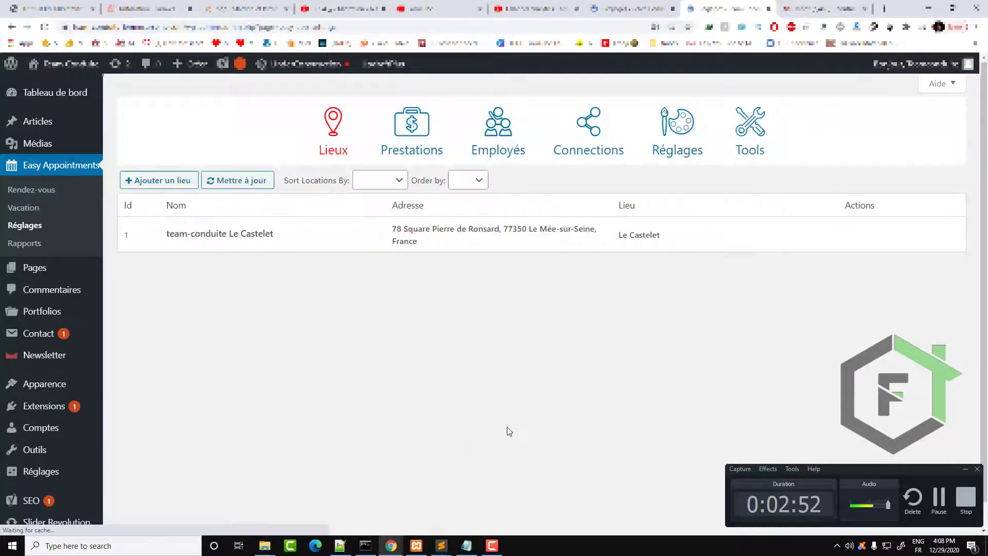
click(681, 147)
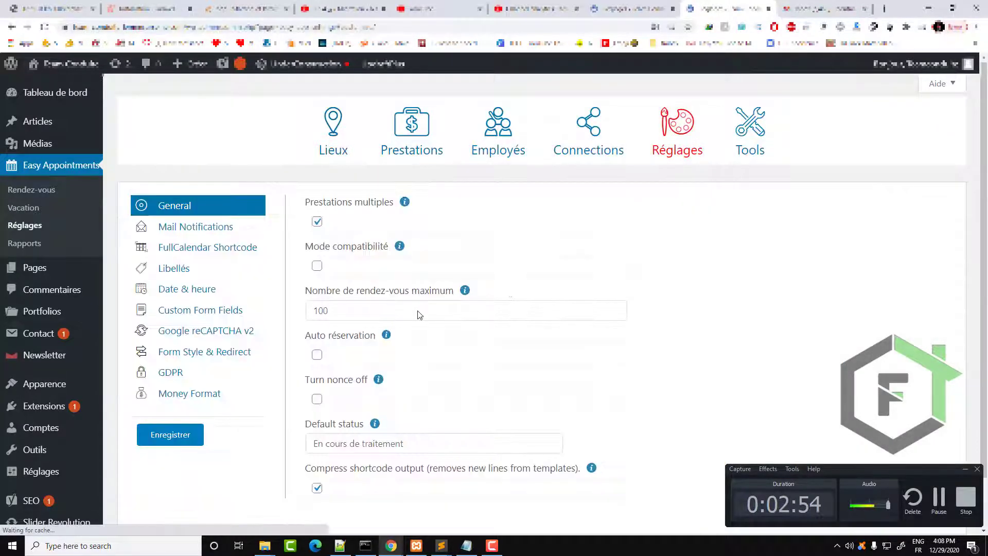
scroll(421, 324, down, 1)
scroll(398, 442, up, 1)
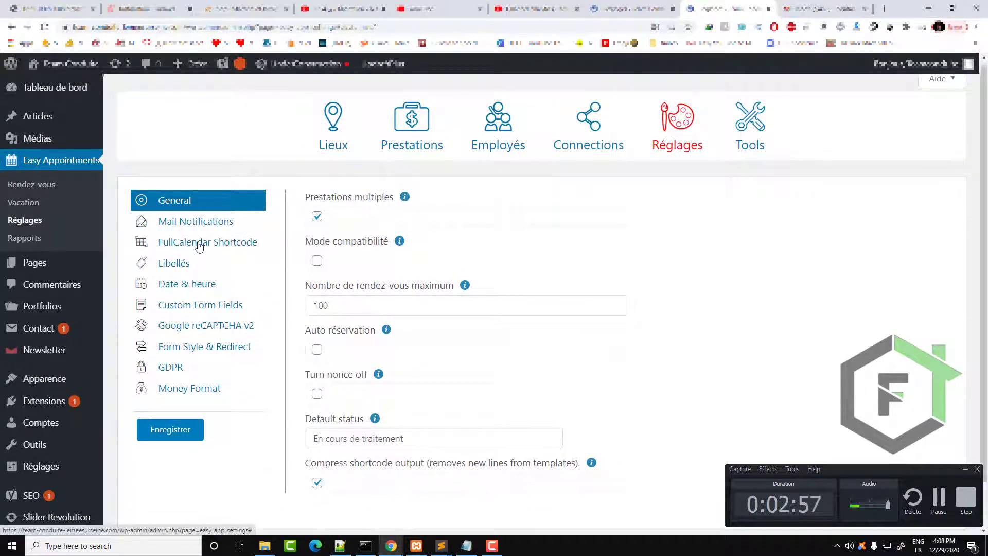
Browse the FullCalendar Shortcode and Custom Form Fields tabs, then land on the Mail Notifications settings.
click(198, 245)
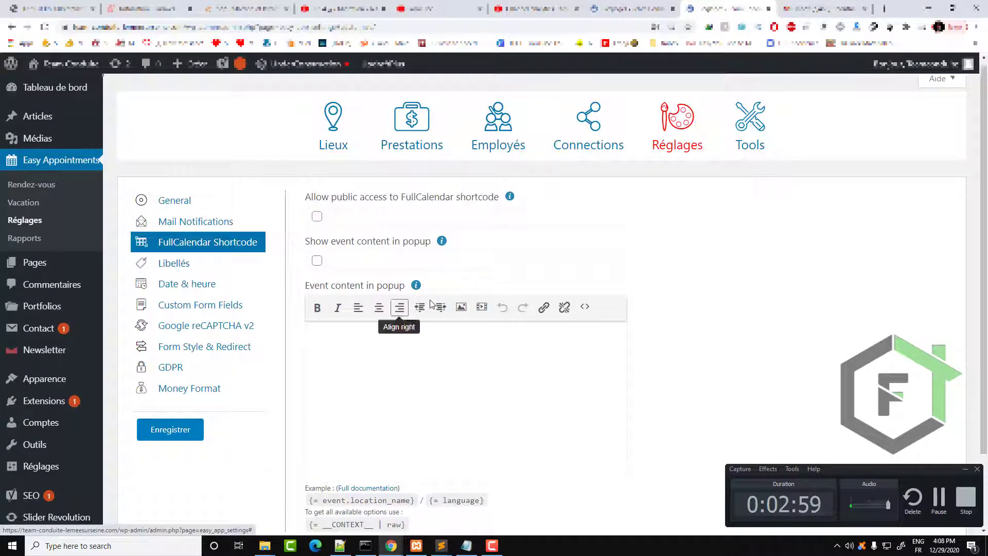
scroll(393, 316, down, 2)
click(177, 216)
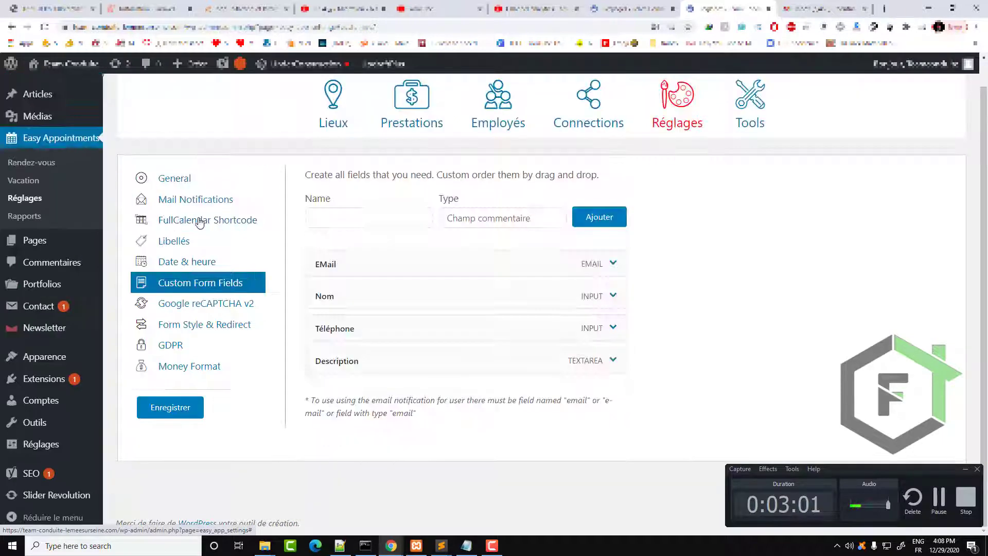
click(184, 187)
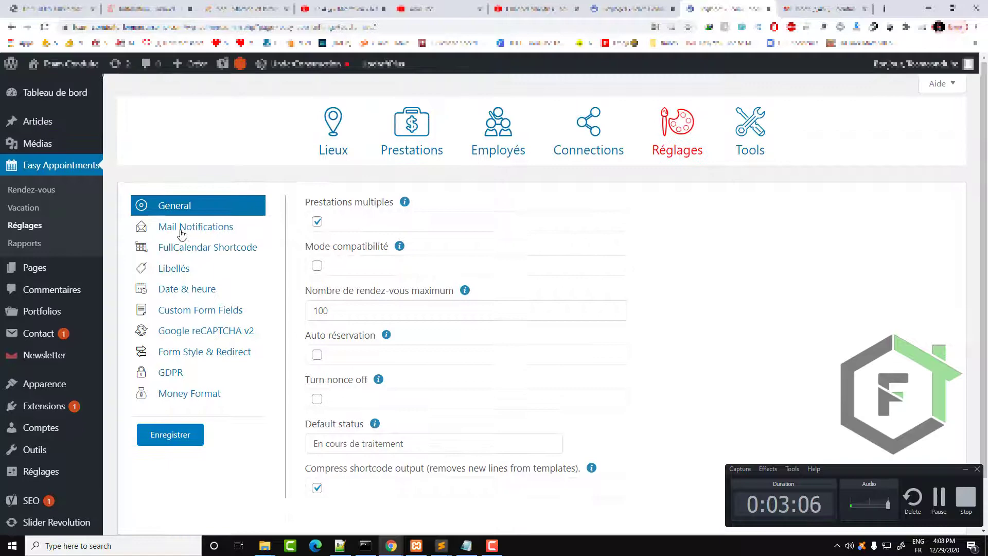
click(181, 227)
scroll(540, 308, down, 2)
scroll(778, 383, down, 3)
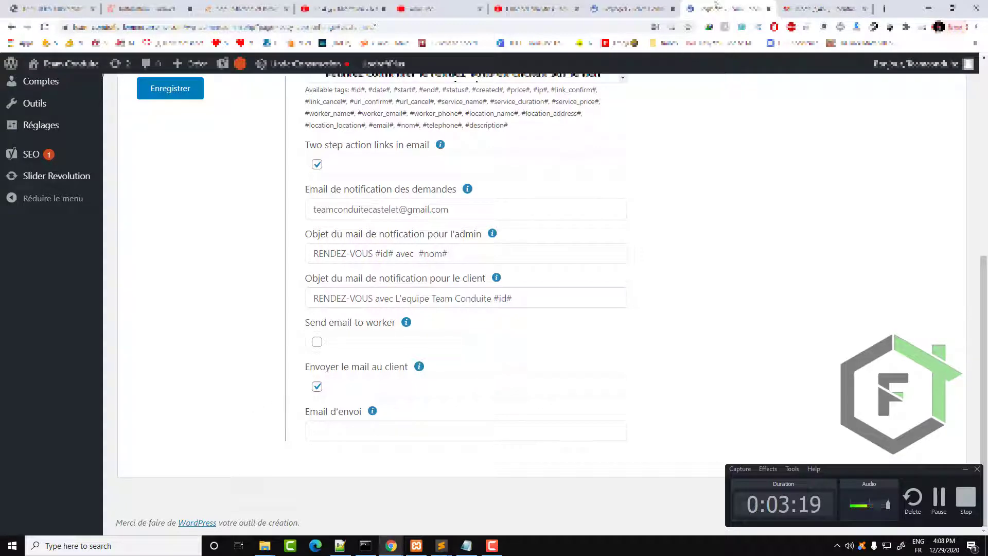
After checking Gmail, leave the Email d'envoi field empty so the WordPress default sender applies, and go to the Lieux tab.
click(811, 9)
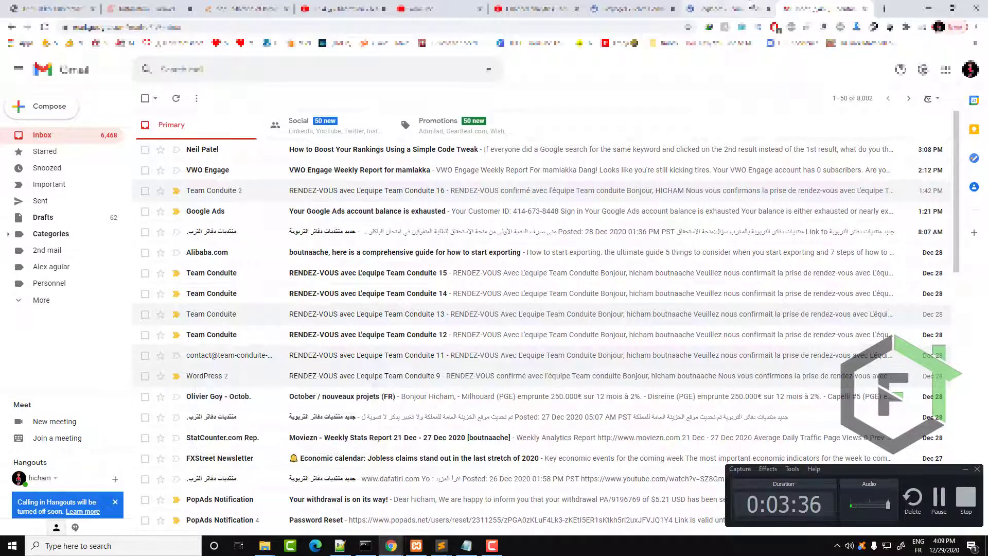
click(726, 9)
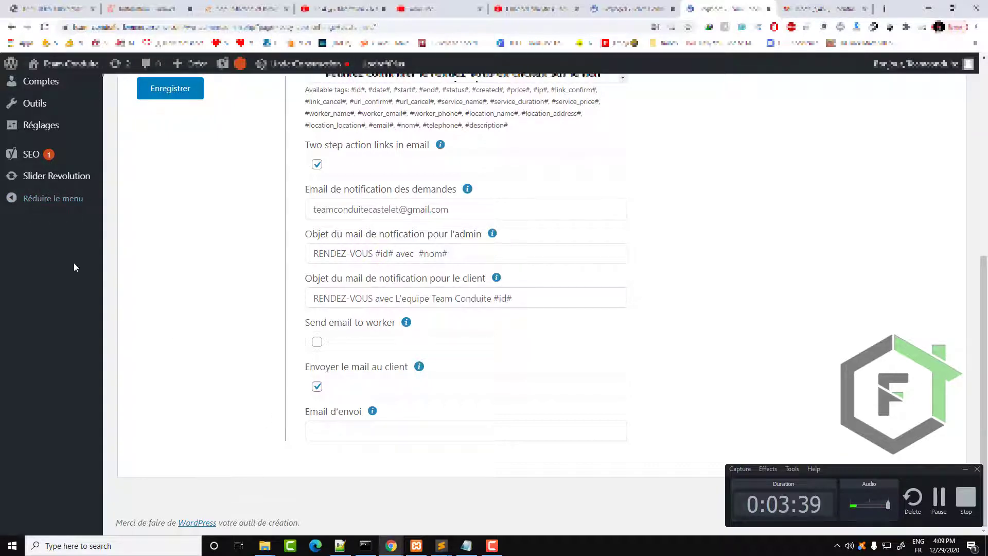
click(329, 430)
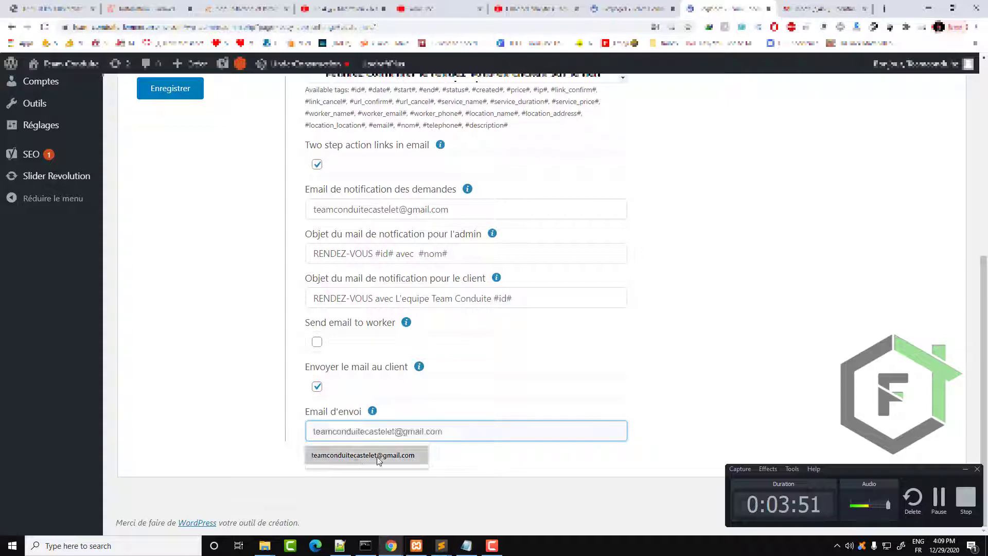
click(527, 466)
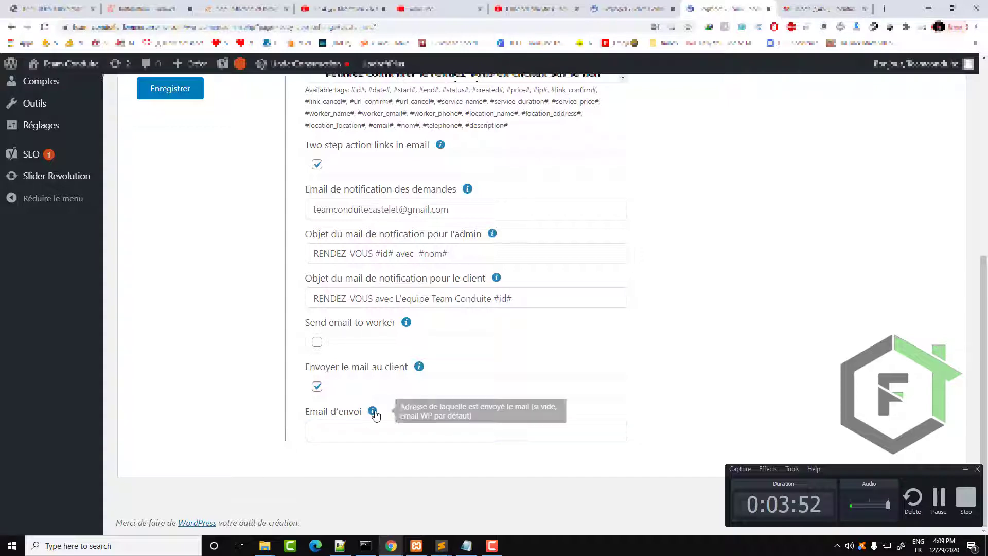
mouse_move(372, 412)
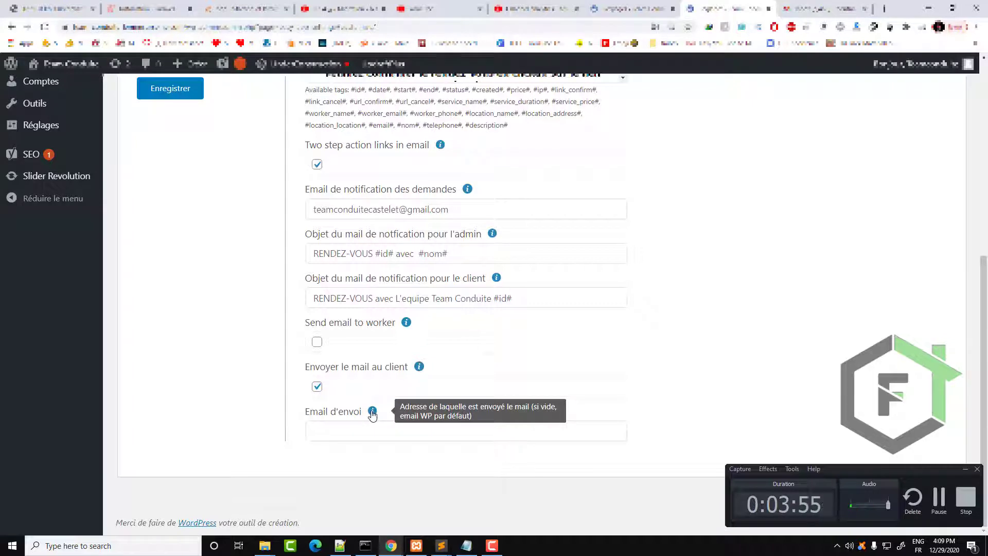
scroll(199, 214, up, 3)
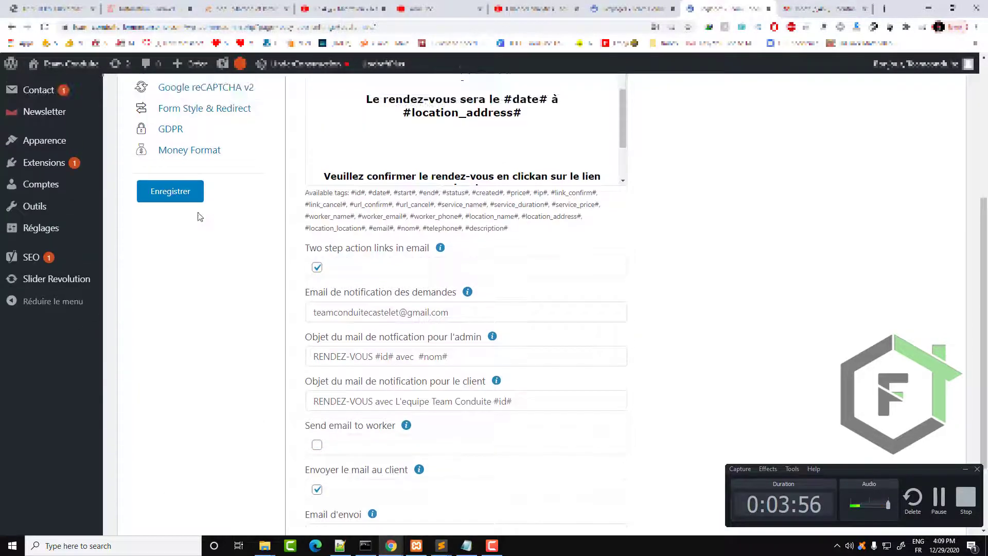
click(622, 7)
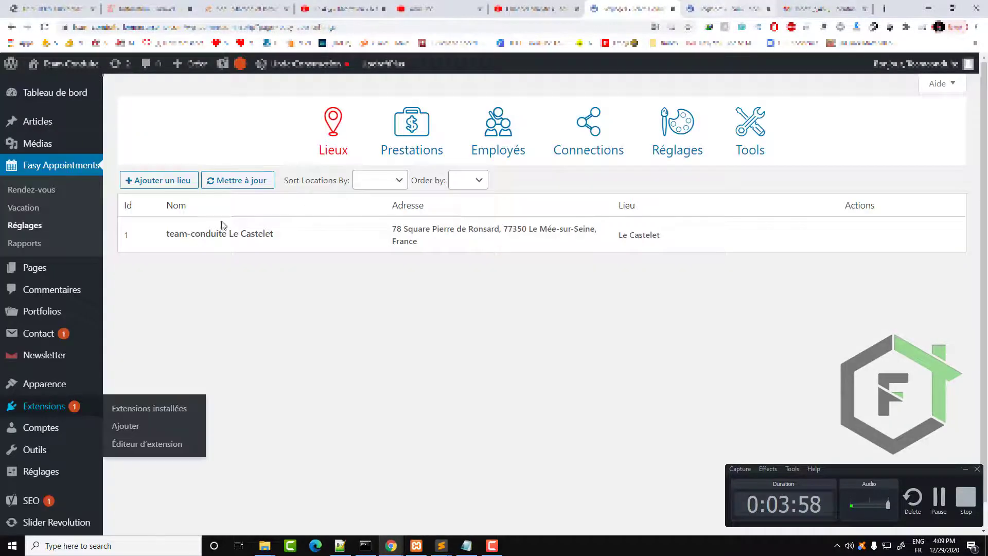
mouse_move(41, 228)
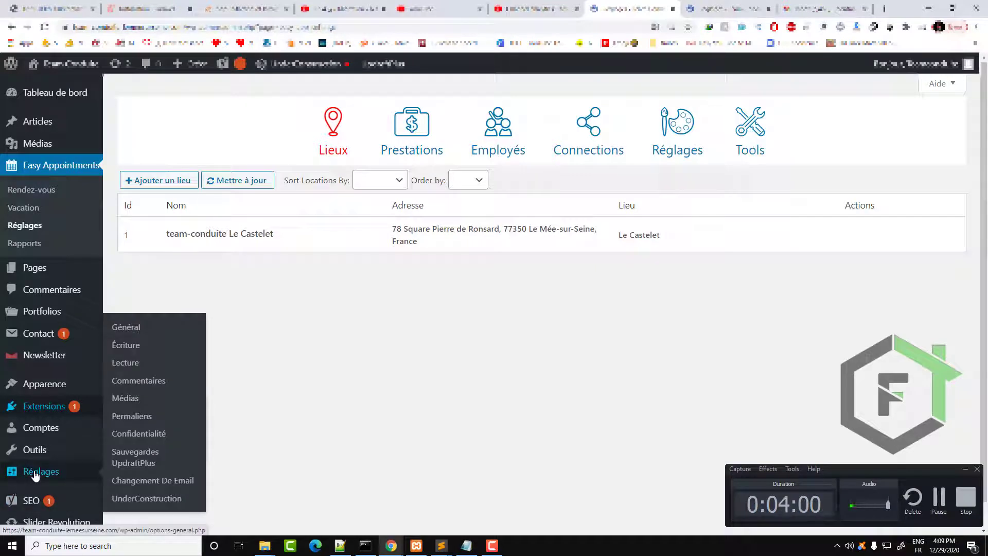
click(139, 488)
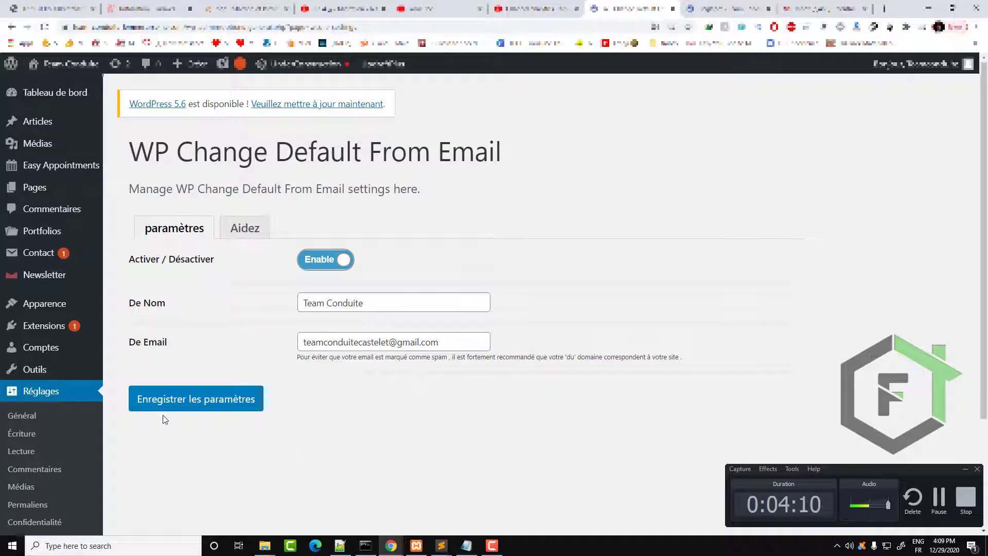
click(825, 8)
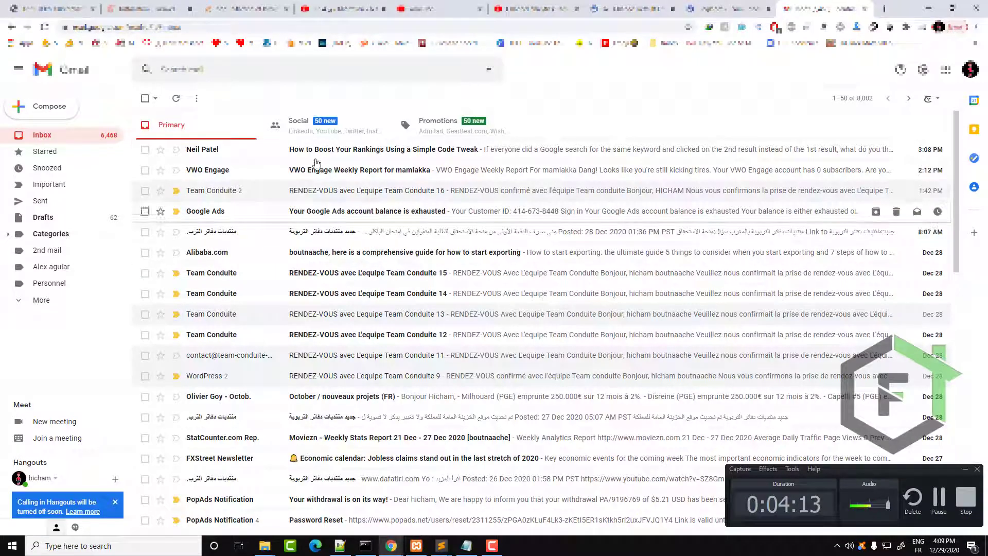